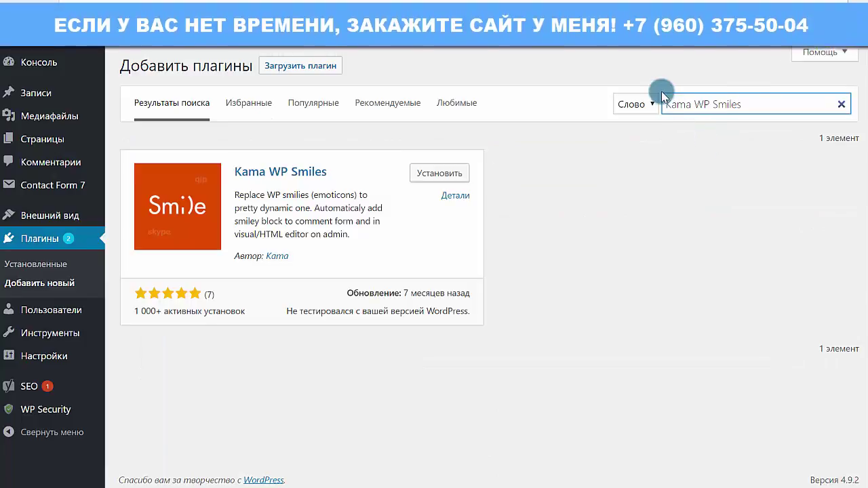
Install the Kama WP Smiles plugin from the search results and activate it.
{"action": "double_click", "coordinate": [758, 101]}
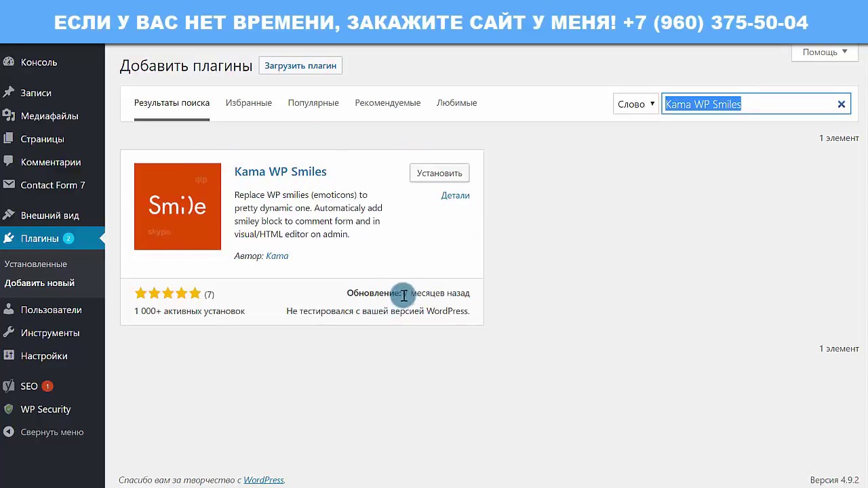
{"action": "left_click_drag", "start_coordinate": [406, 293], "coordinate": [429, 293]}
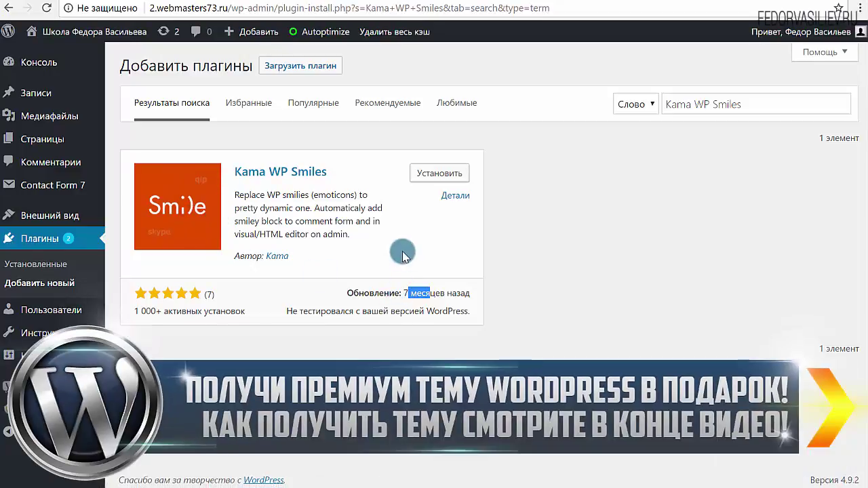
{"action": "left_click", "coordinate": [419, 175]}
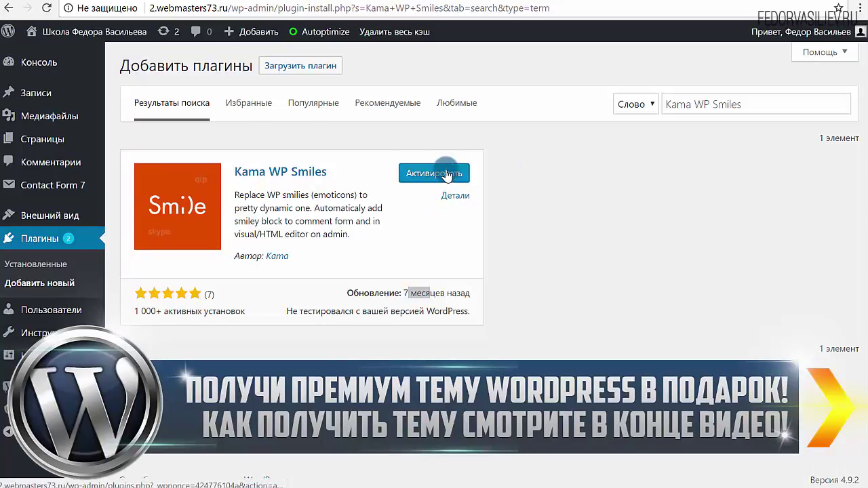
{"action": "left_click", "coordinate": [419, 175]}
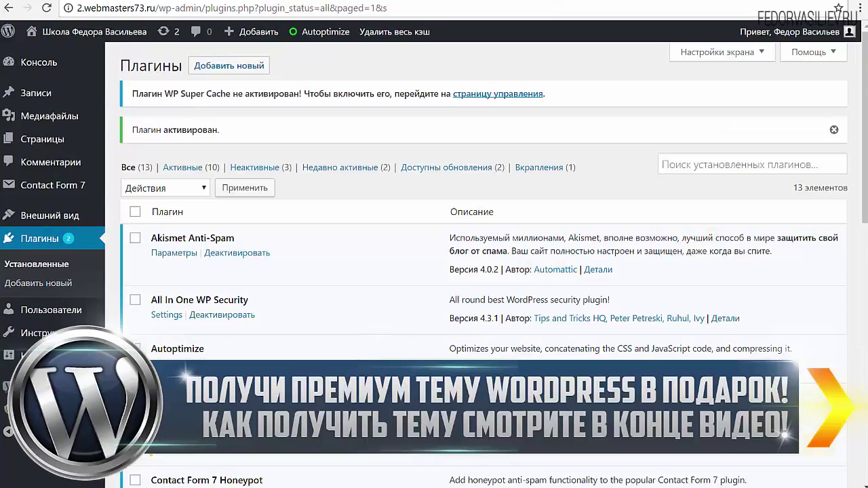
View the Kama WP Smiles settings page under Настройки, then go to the site's public homepage.
{"action": "mouse_move", "coordinate": [44, 329]}
{"action": "mouse_move", "coordinate": [44, 355]}
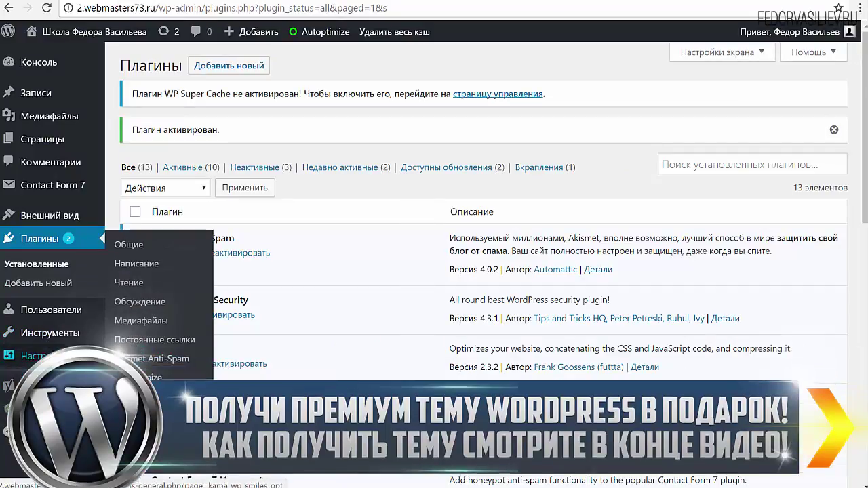
{"action": "left_click", "coordinate": [155, 454]}
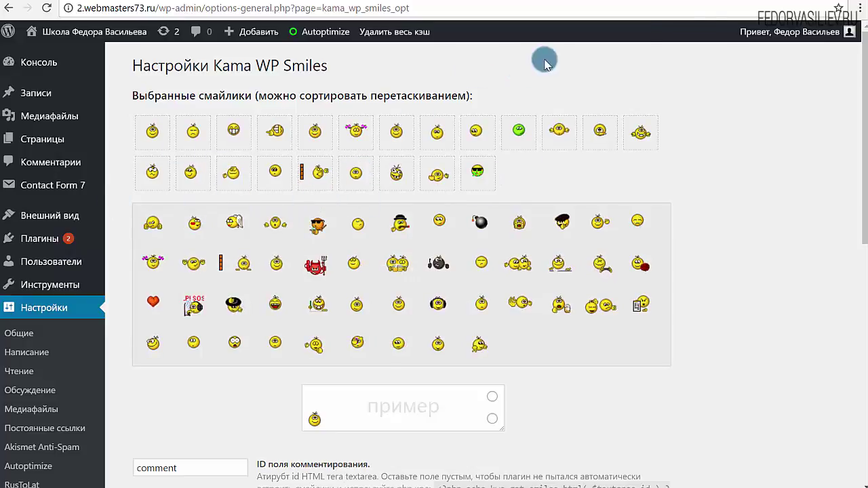
{"action": "left_click", "coordinate": [665, 2]}
Open the 'демо сайт' post on the live site and scroll down to its comment form.
{"action": "scroll", "coordinate": [178, 112], "scroll_direction": "up", "scroll_amount": 4}
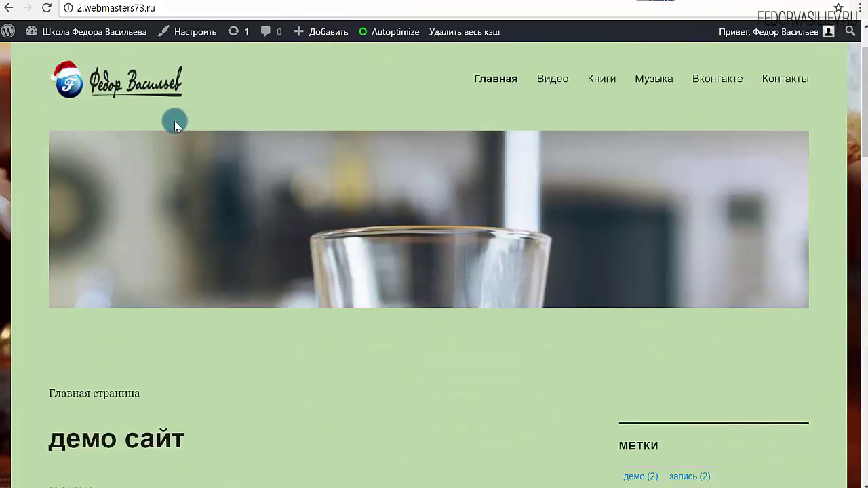
{"action": "scroll", "coordinate": [175, 121], "scroll_direction": "down", "scroll_amount": 4}
{"action": "left_click", "coordinate": [137, 167]}
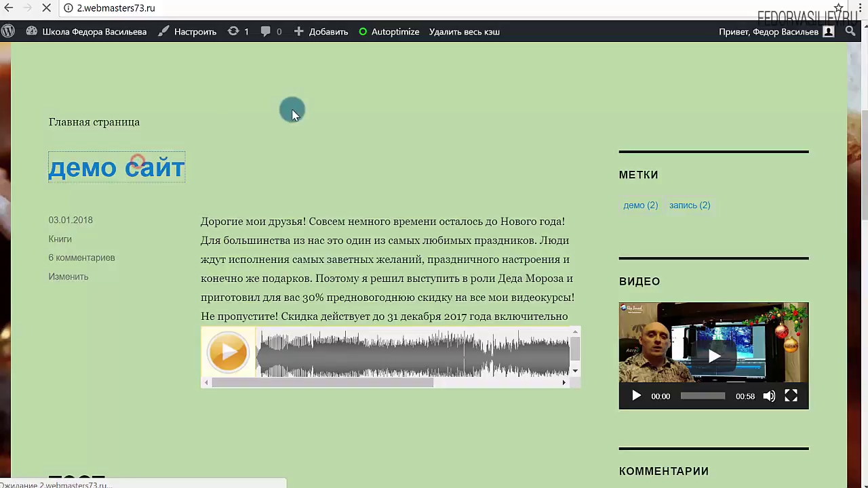
{"action": "scroll", "coordinate": [293, 113], "scroll_direction": "down", "scroll_amount": 10}
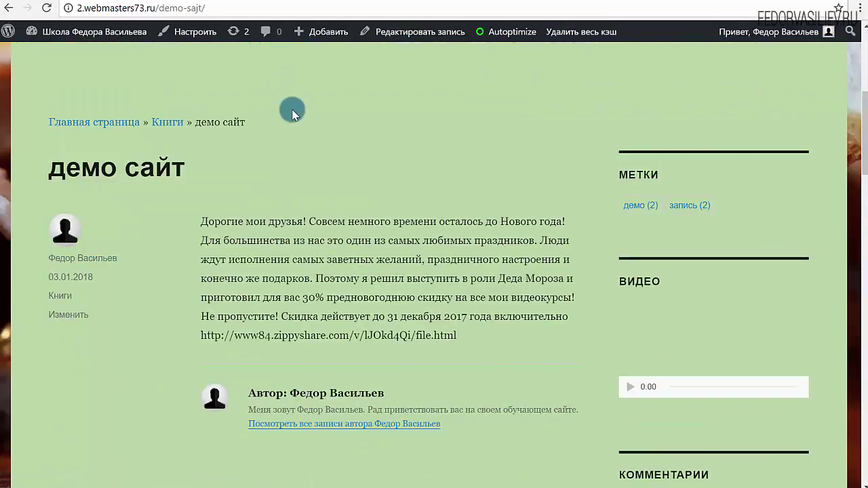
{"action": "scroll", "coordinate": [292, 114], "scroll_direction": "down", "scroll_amount": 12}
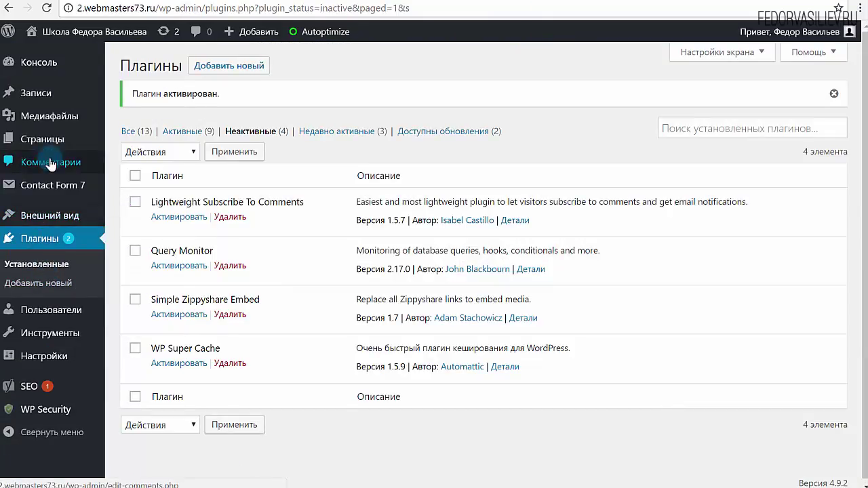
Deactivate Autoptimize from the Active plugins list, then bring up the post's comment form.
{"action": "left_click", "coordinate": [183, 130]}
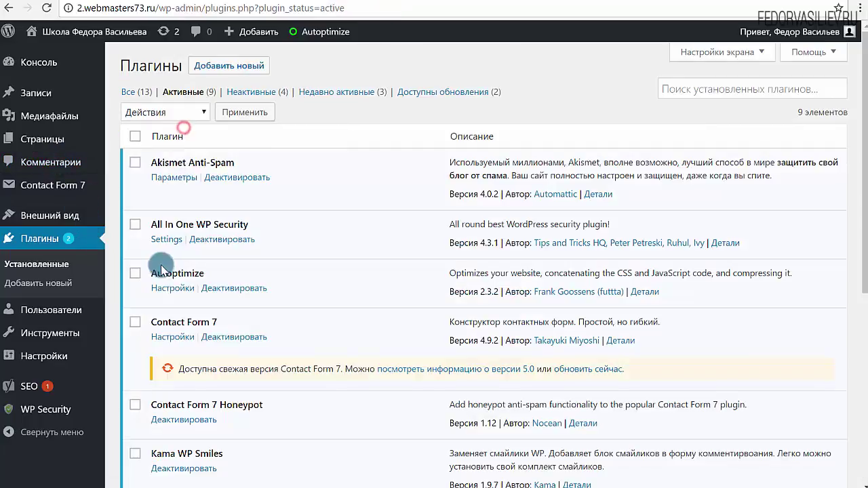
{"action": "left_click_drag", "start_coordinate": [207, 274], "coordinate": [152, 272]}
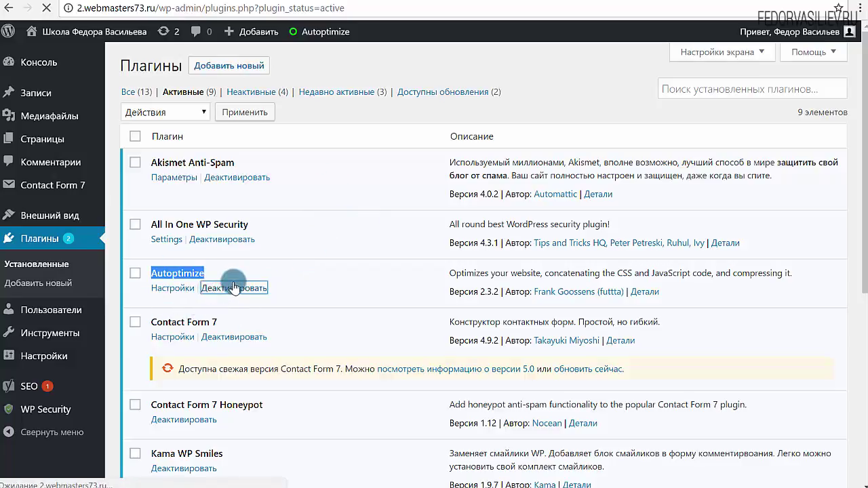
{"action": "scroll", "coordinate": [251, 275], "scroll_direction": "down", "scroll_amount": 5}
{"action": "scroll", "coordinate": [251, 275], "scroll_direction": "up", "scroll_amount": 5}
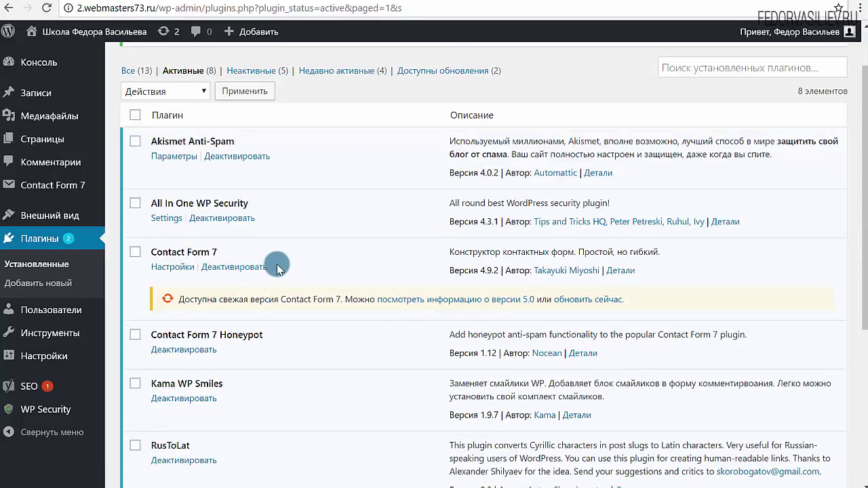
{"action": "scroll", "coordinate": [278, 268], "scroll_direction": "up", "scroll_amount": 2}
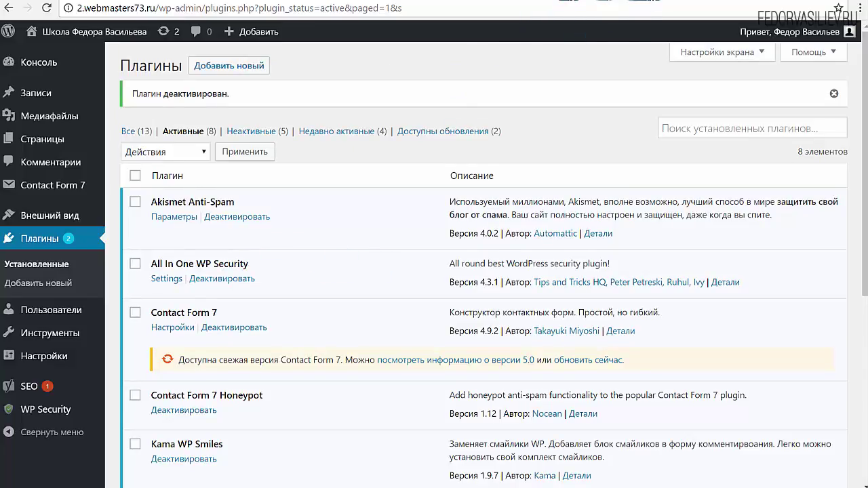
{"action": "left_click", "coordinate": [536, 2]}
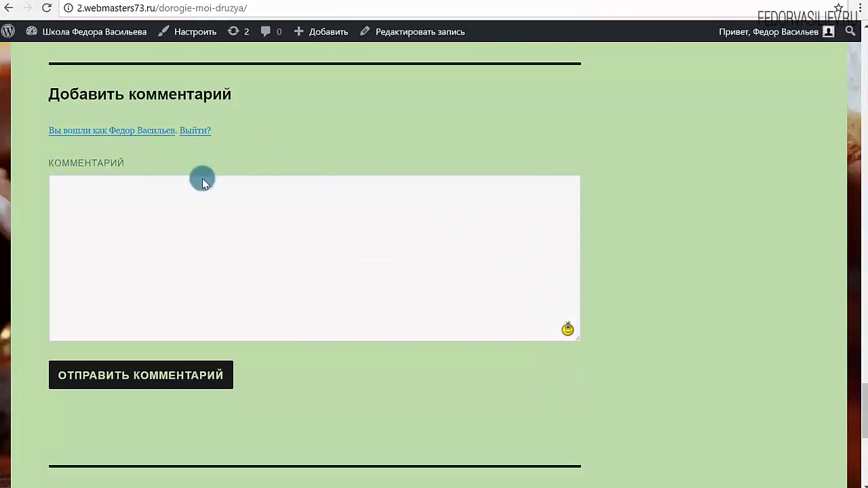
Post a comment 'самсми' with the :bad: and :pardon: smileys from the picker.
{"action": "left_click", "coordinate": [382, 230]}
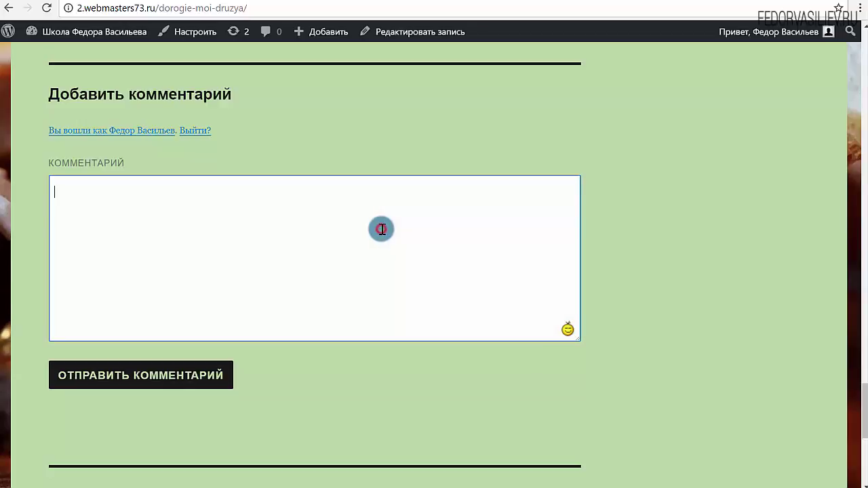
{"action": "type", "text": "самсми"}
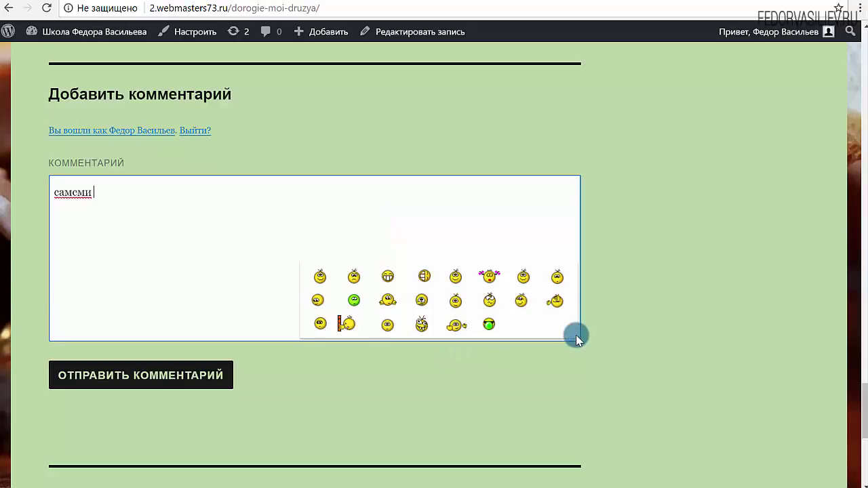
{"action": "mouse_move", "coordinate": [568, 332]}
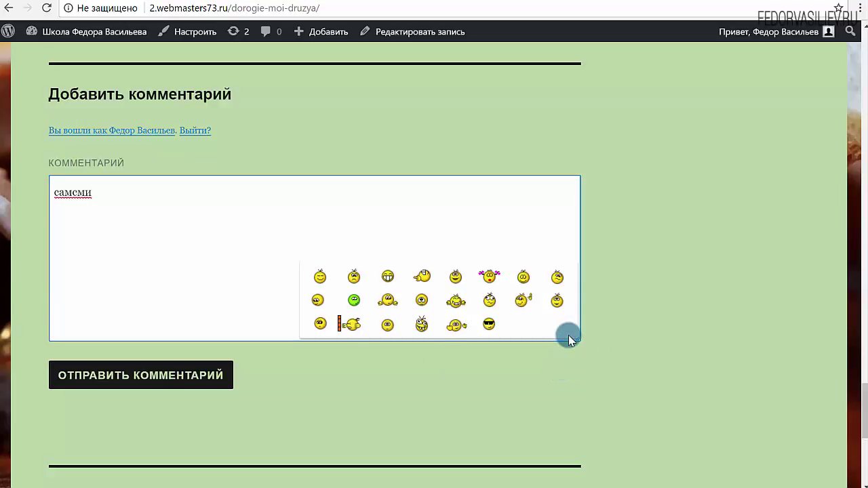
{"action": "left_click", "coordinate": [355, 301]}
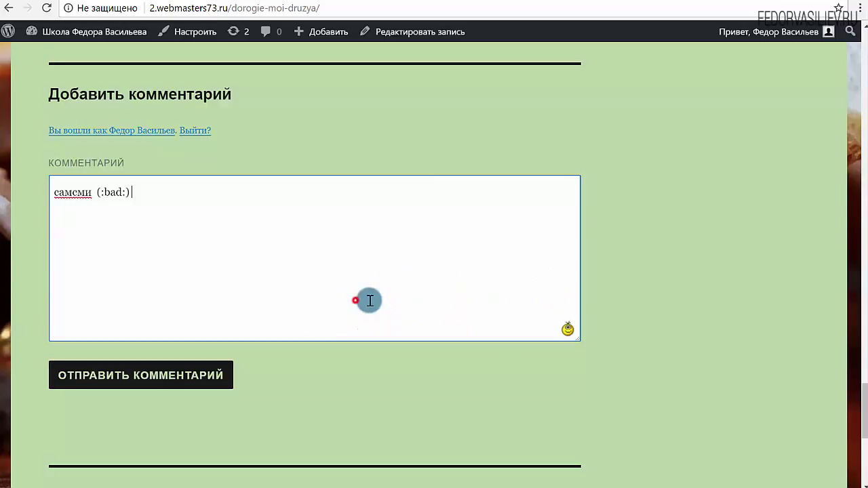
{"action": "mouse_move", "coordinate": [563, 333]}
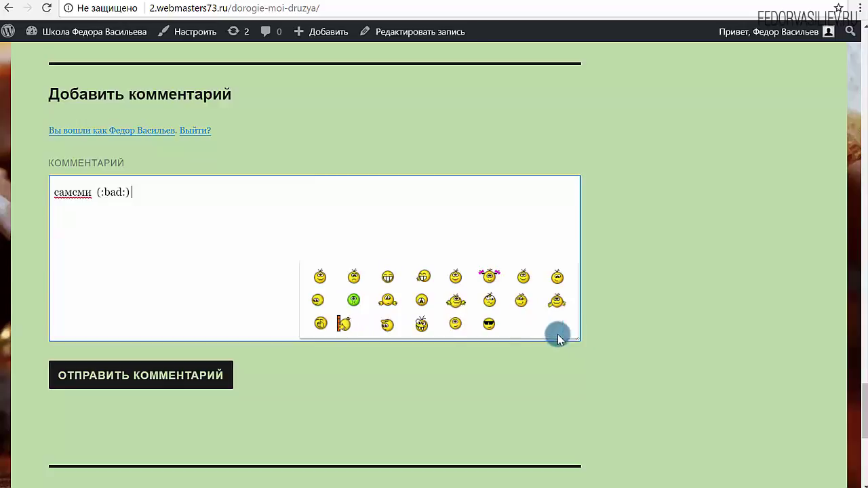
{"action": "left_click", "coordinate": [453, 303]}
{"action": "left_click", "coordinate": [166, 372]}
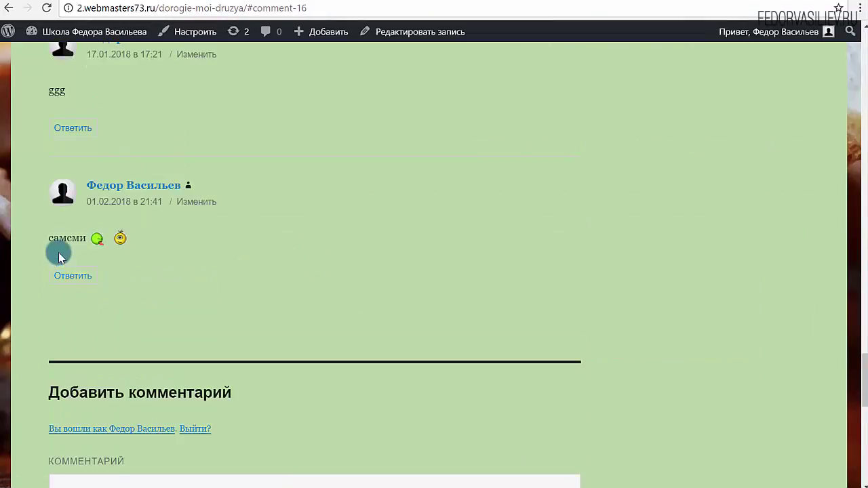
{"action": "left_click_drag", "start_coordinate": [132, 237], "coordinate": [80, 238]}
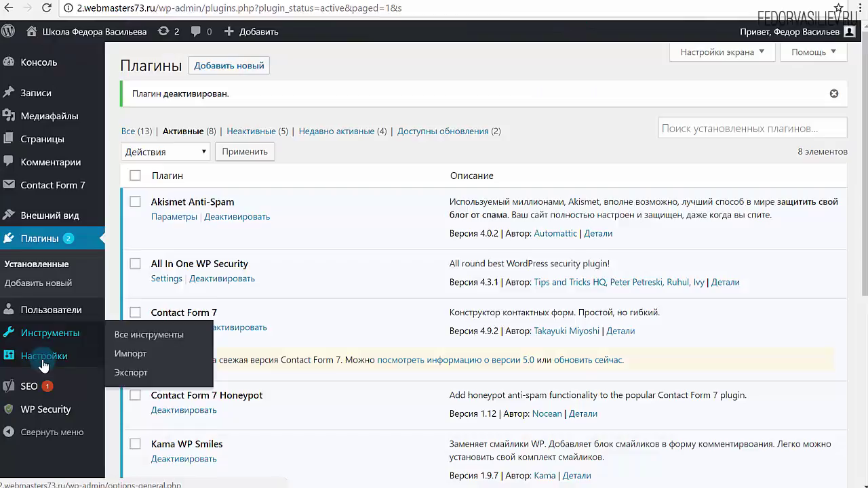
Add the bomb and two more smileys to the Kama WP Smiles selected set and reorder them.
{"action": "mouse_move", "coordinate": [27, 356]}
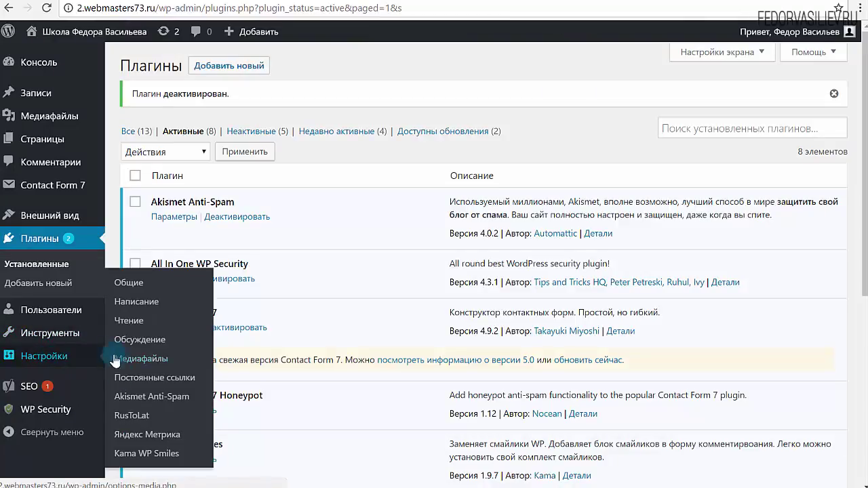
{"action": "left_click", "coordinate": [136, 453]}
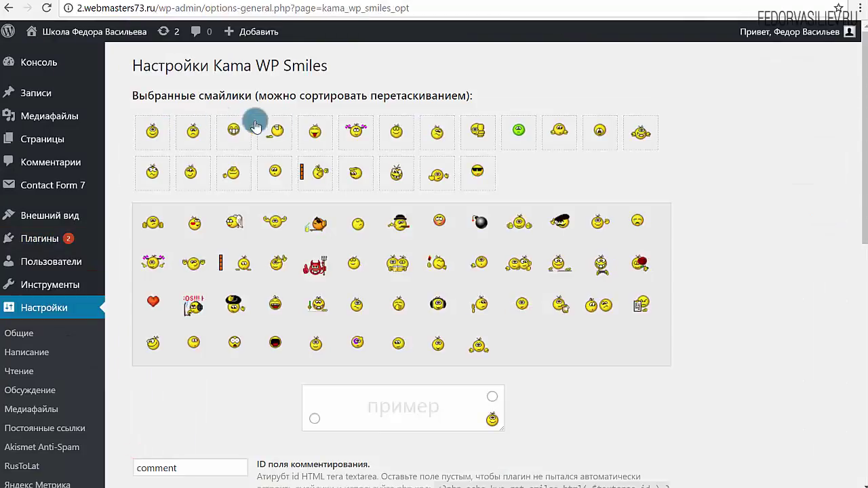
{"action": "left_click_drag", "start_coordinate": [614, 147], "coordinate": [435, 183]}
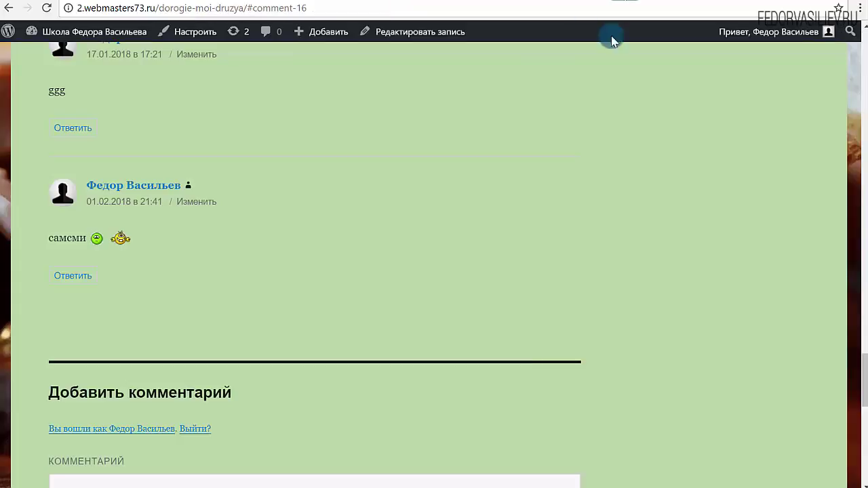
{"action": "scroll", "coordinate": [395, 222], "scroll_direction": "down", "scroll_amount": 6}
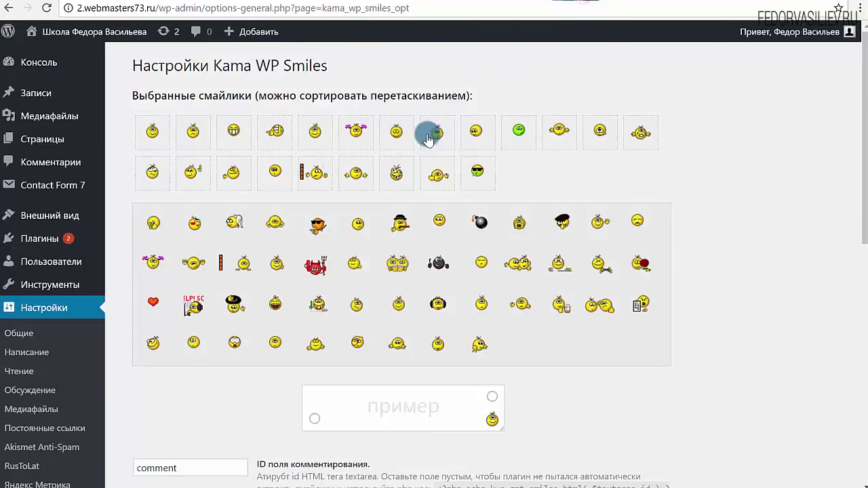
{"action": "left_click_drag", "start_coordinate": [427, 132], "coordinate": [473, 175]}
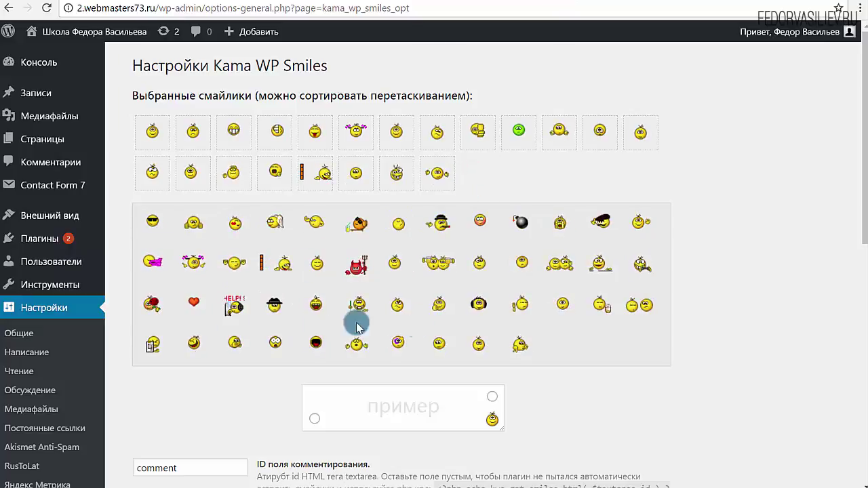
{"action": "left_click_drag", "start_coordinate": [215, 343], "coordinate": [423, 224]}
Set the smiley picker to the comment box's top-right corner in the пример preview.
{"action": "scroll", "coordinate": [458, 365], "scroll_direction": "down", "scroll_amount": 2}
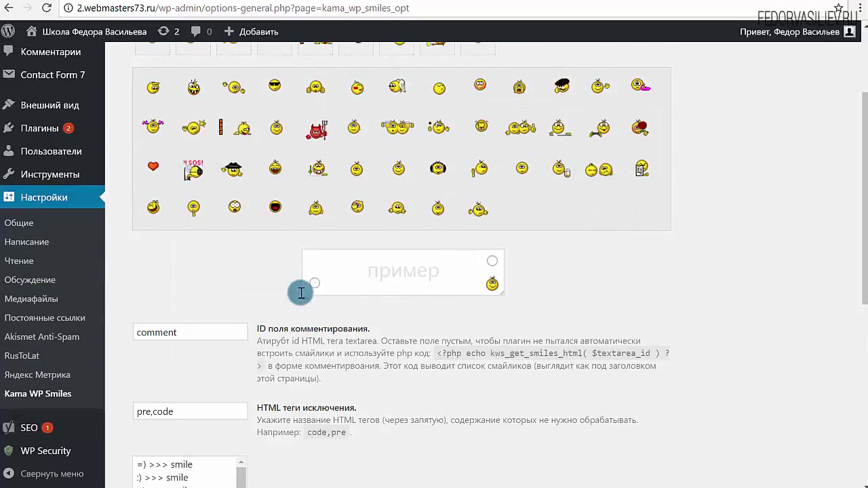
{"action": "left_click", "coordinate": [415, 276]}
{"action": "left_click", "coordinate": [315, 286]}
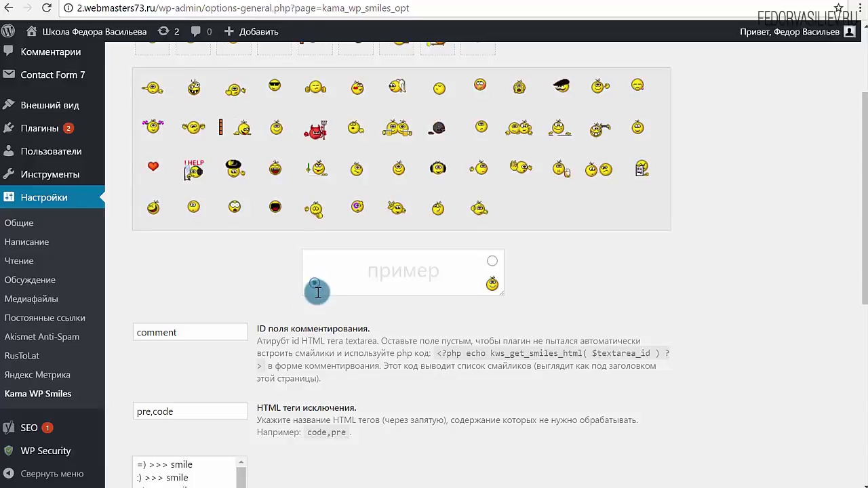
{"action": "left_click", "coordinate": [492, 284]}
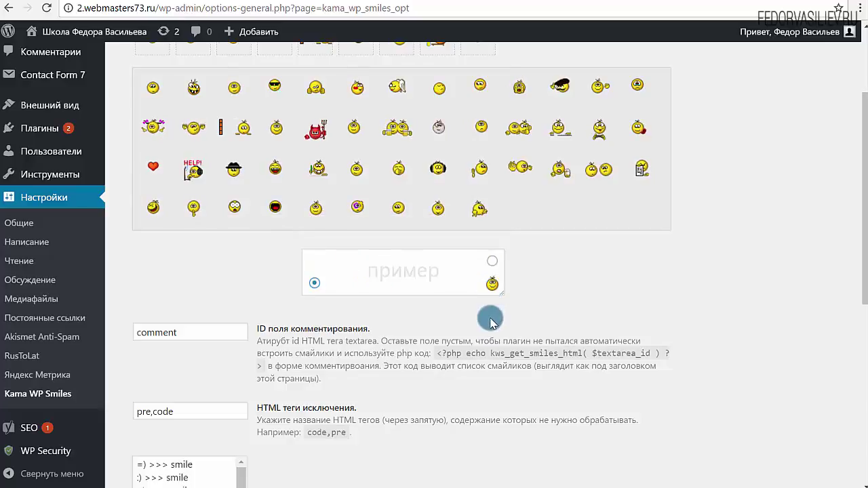
{"action": "mouse_move", "coordinate": [494, 295]}
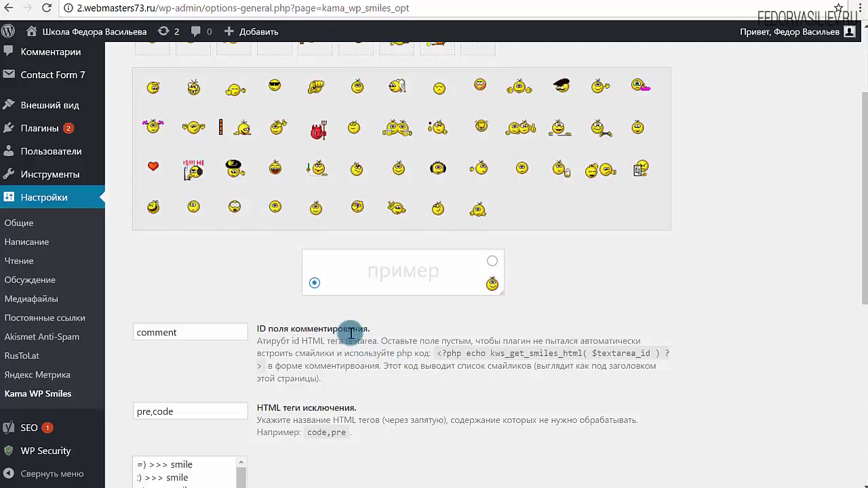
Reload the post page to confirm the bomb now appears in the comment picker.
{"action": "left_click", "coordinate": [634, 4]}
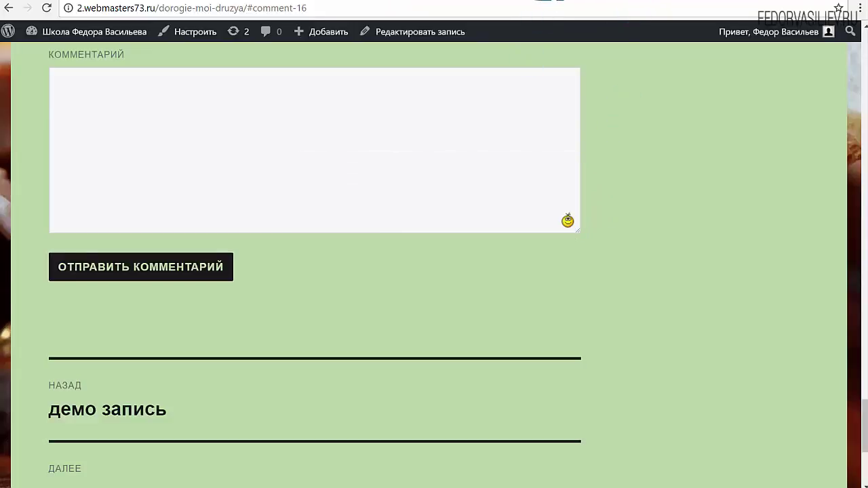
{"action": "left_click", "coordinate": [550, 2]}
{"action": "mouse_move", "coordinate": [502, 283]}
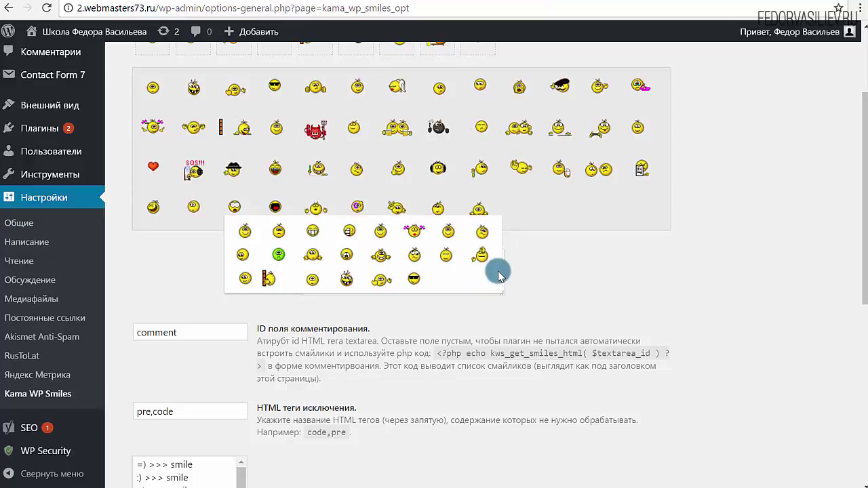
{"action": "scroll", "coordinate": [577, 287], "scroll_direction": "down", "scroll_amount": 6}
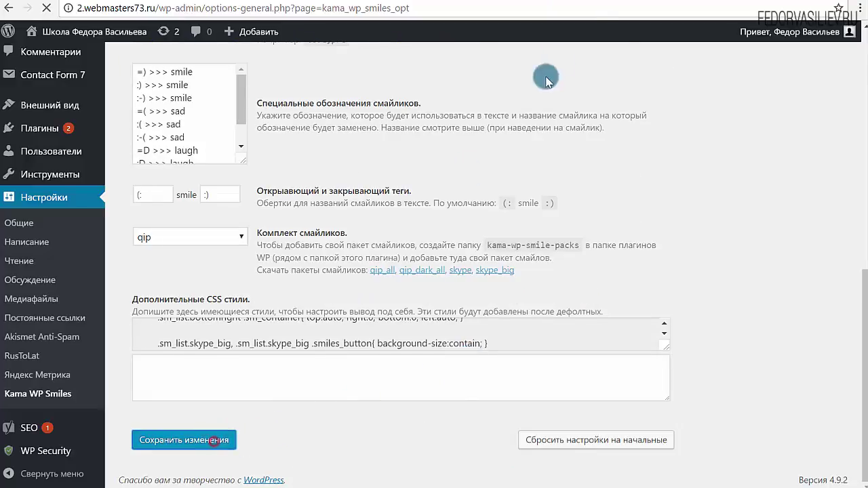
{"action": "left_click", "coordinate": [510, 2]}
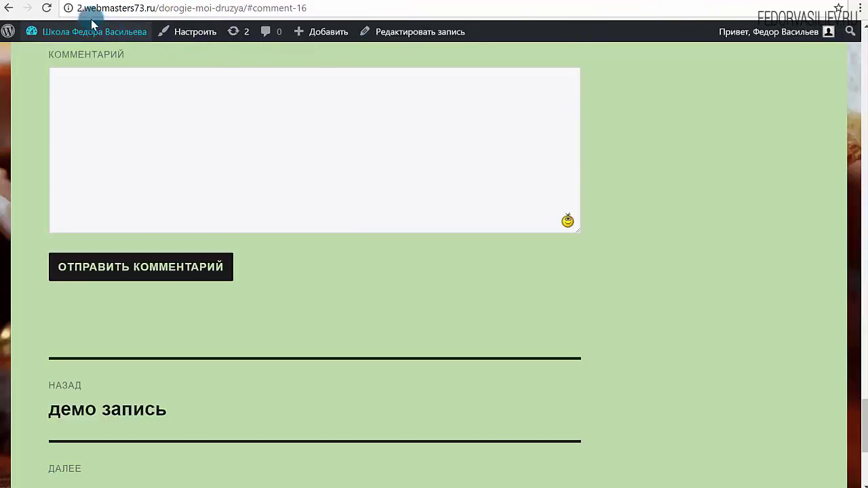
{"action": "left_click", "coordinate": [48, 10]}
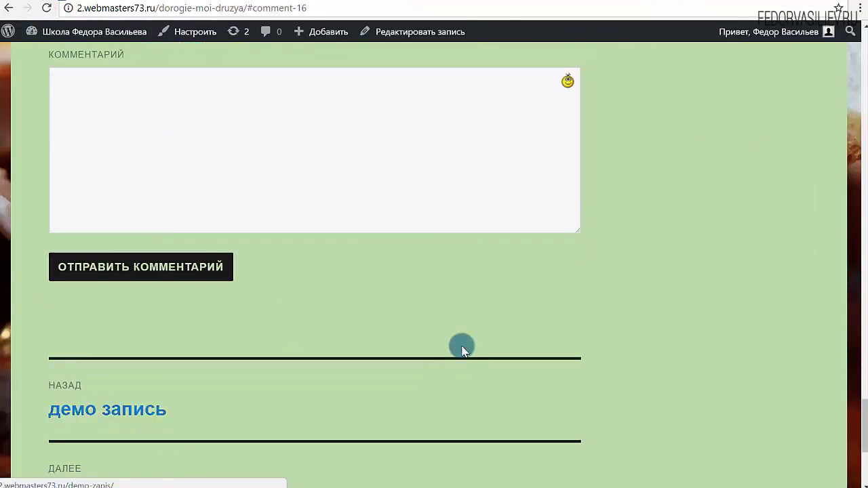
{"action": "mouse_move", "coordinate": [567, 158]}
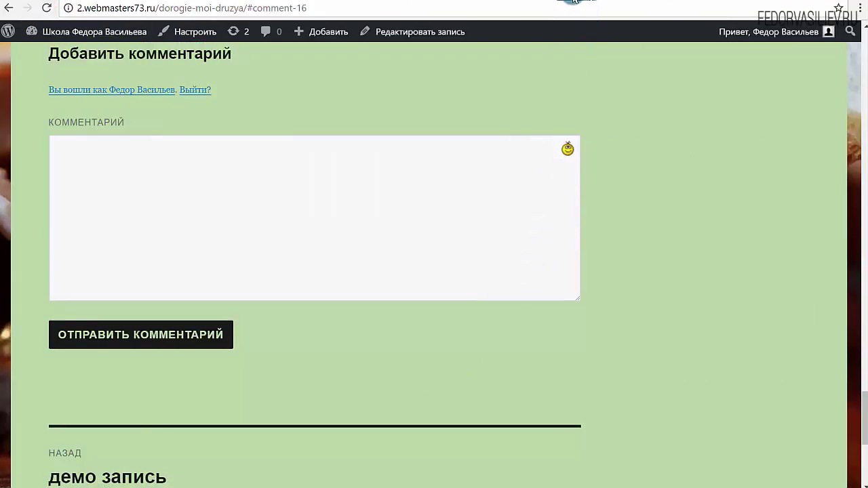
{"action": "left_click", "coordinate": [574, 1]}
{"action": "scroll", "coordinate": [468, 346], "scroll_direction": "down", "scroll_amount": 3}
Read through the smiley pack description and download instructions on the settings page.
{"action": "left_click_drag", "start_coordinate": [274, 195], "coordinate": [410, 434]}
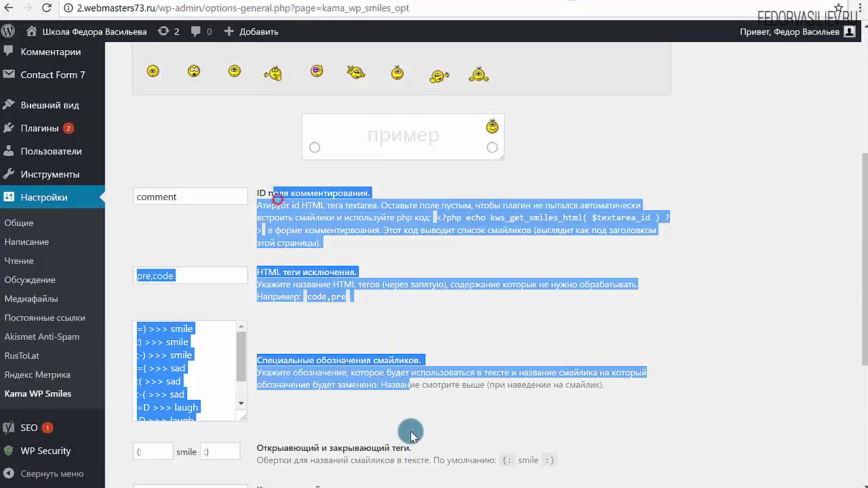
{"action": "left_click", "coordinate": [512, 331]}
{"action": "scroll", "coordinate": [512, 212], "scroll_direction": "down", "scroll_amount": 2}
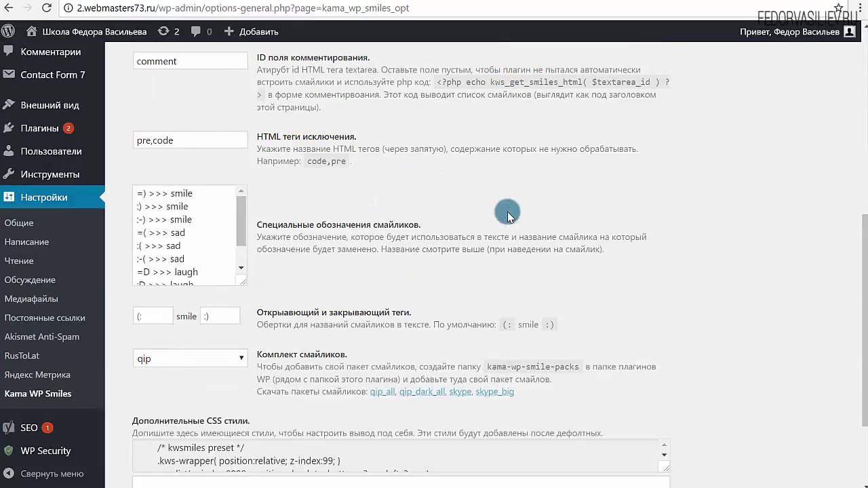
{"action": "scroll", "coordinate": [509, 215], "scroll_direction": "down", "scroll_amount": 2}
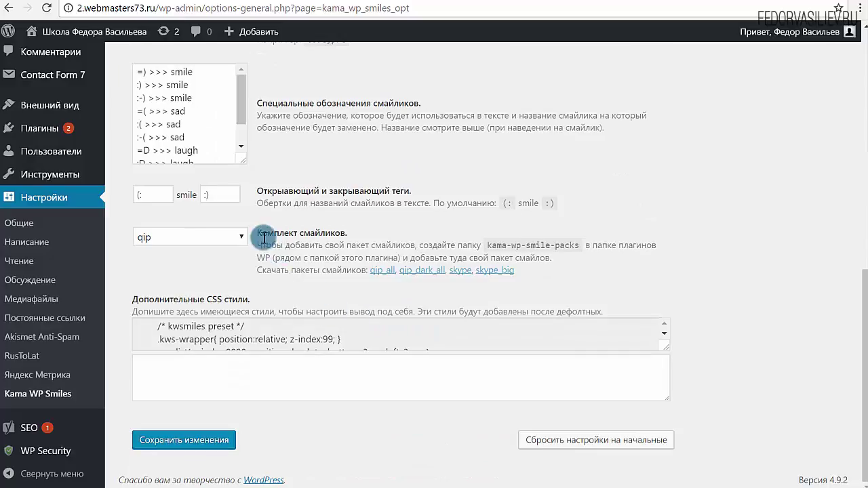
{"action": "left_click_drag", "start_coordinate": [258, 233], "coordinate": [515, 271]}
{"action": "left_click", "coordinate": [612, 275]}
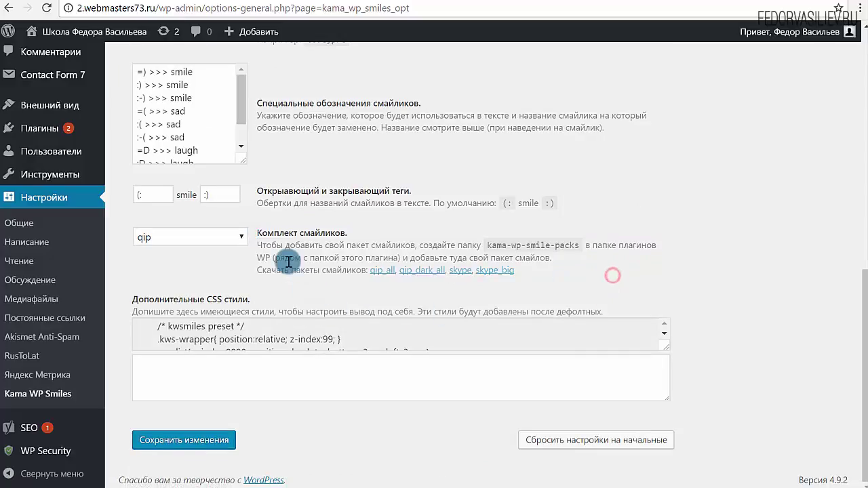
{"action": "left_click_drag", "start_coordinate": [259, 245], "coordinate": [370, 267]}
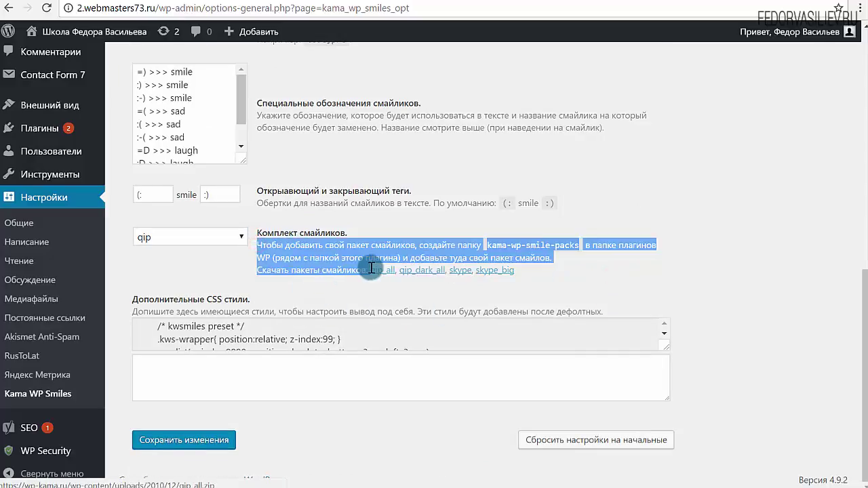
{"action": "left_click", "coordinate": [573, 280]}
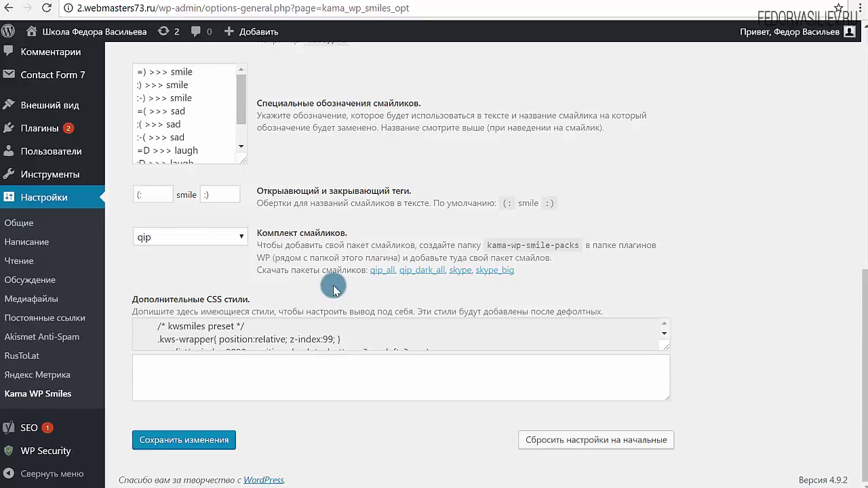
{"action": "left_click_drag", "start_coordinate": [259, 245], "coordinate": [365, 270]}
{"action": "left_click", "coordinate": [447, 227]}
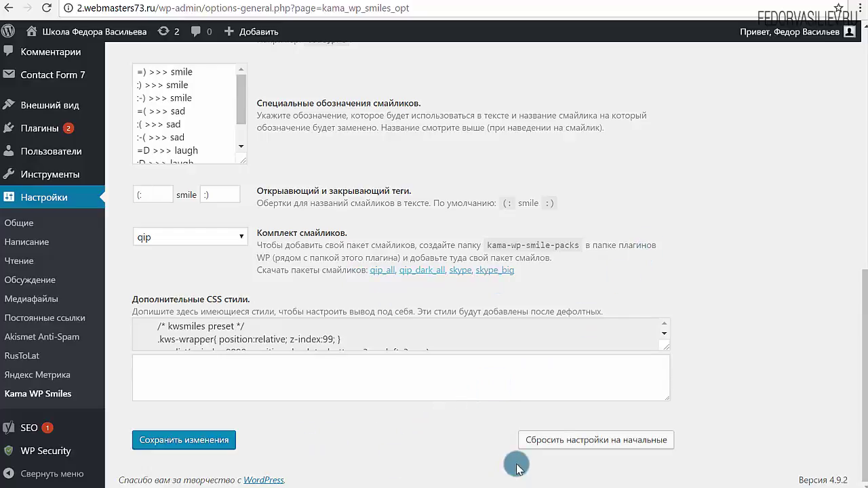
{"action": "scroll", "coordinate": [489, 451], "scroll_direction": "up", "scroll_amount": 8}
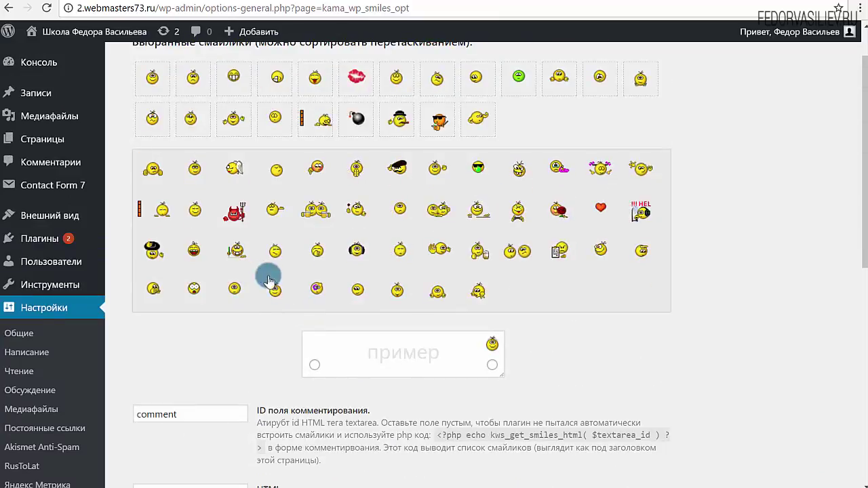
{"action": "scroll", "coordinate": [328, 460], "scroll_direction": "down", "scroll_amount": 2}
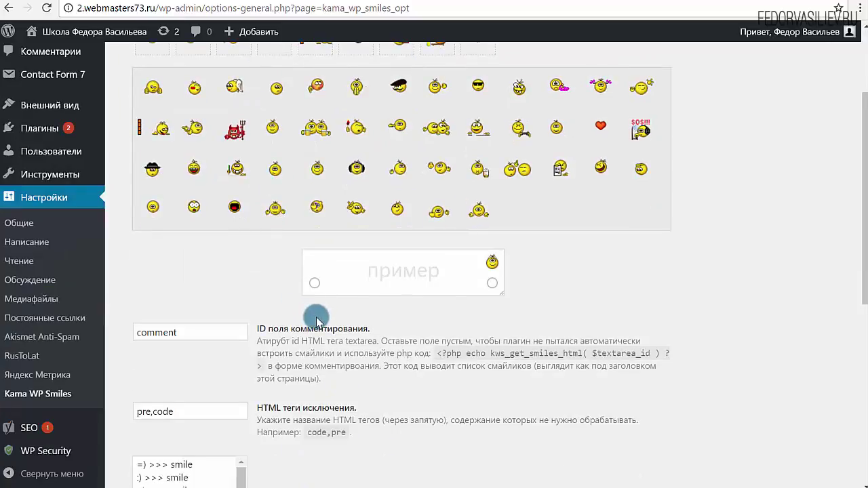
Put the smiley button at the comment box's bottom-left and save the settings.
{"action": "left_click", "coordinate": [315, 283]}
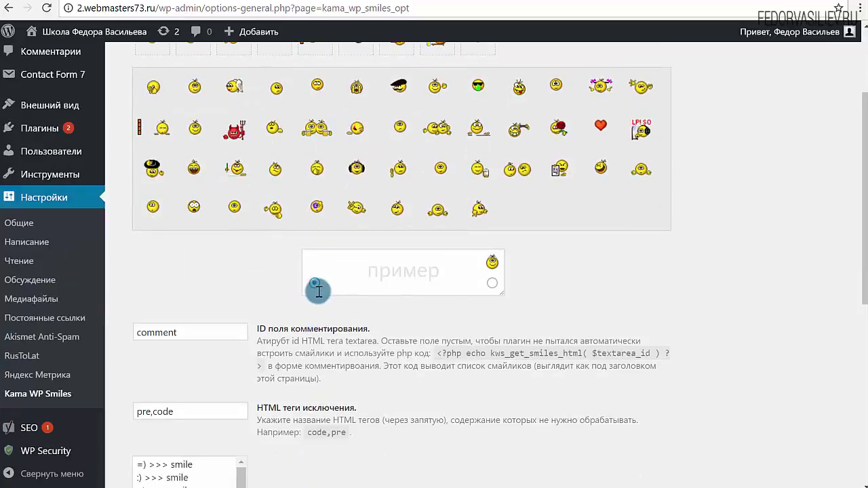
{"action": "scroll", "coordinate": [305, 378], "scroll_direction": "down", "scroll_amount": 5}
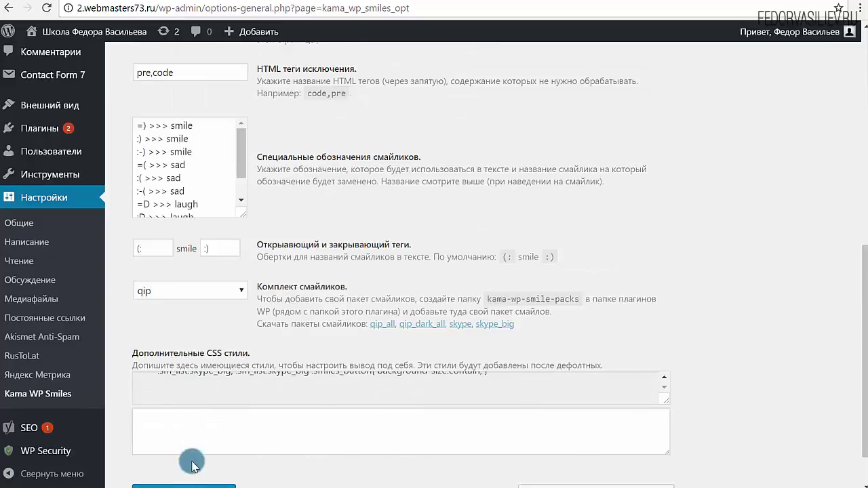
{"action": "scroll", "coordinate": [190, 459], "scroll_direction": "down", "scroll_amount": 1}
{"action": "left_click", "coordinate": [197, 440]}
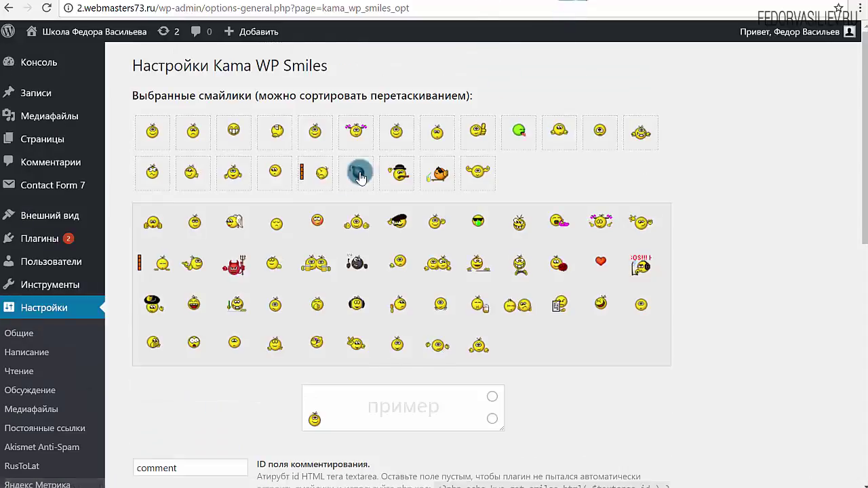
In a new post, insert the grin then the bad smiley from the editor's smiley icon.
{"action": "mouse_move", "coordinate": [42, 93]}
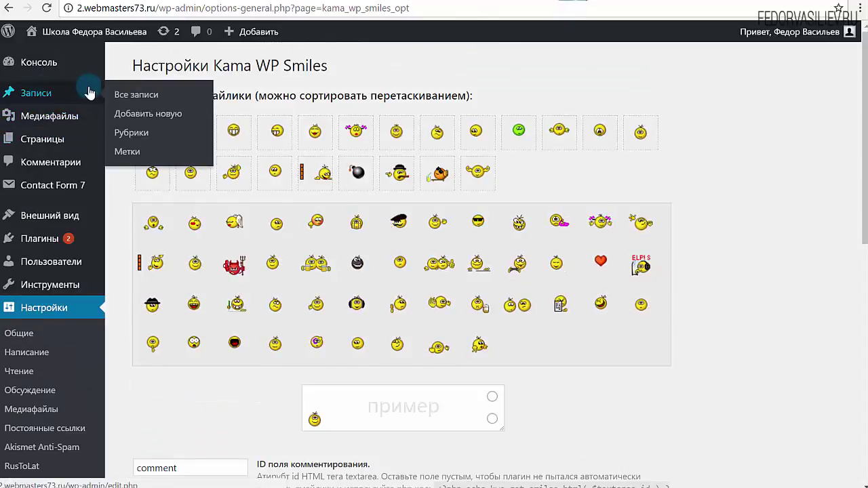
{"action": "left_click", "coordinate": [125, 114]}
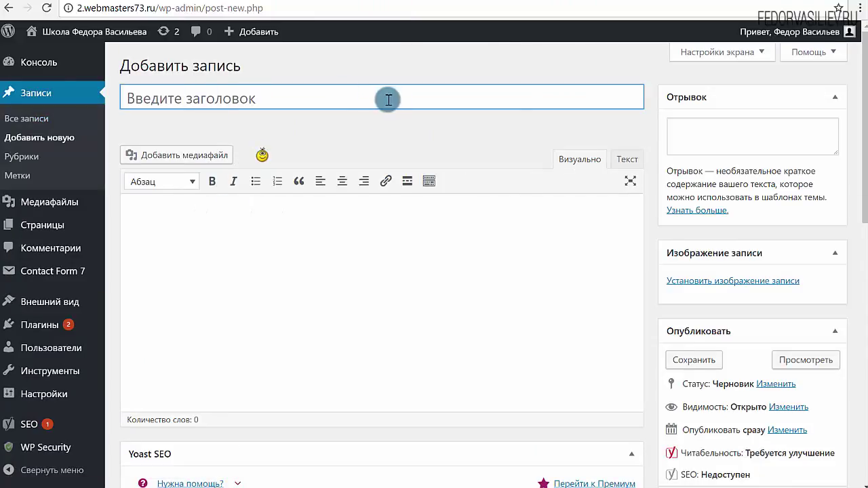
{"action": "scroll", "coordinate": [281, 252], "scroll_direction": "down", "scroll_amount": 7}
{"action": "scroll", "coordinate": [364, 267], "scroll_direction": "up", "scroll_amount": 7}
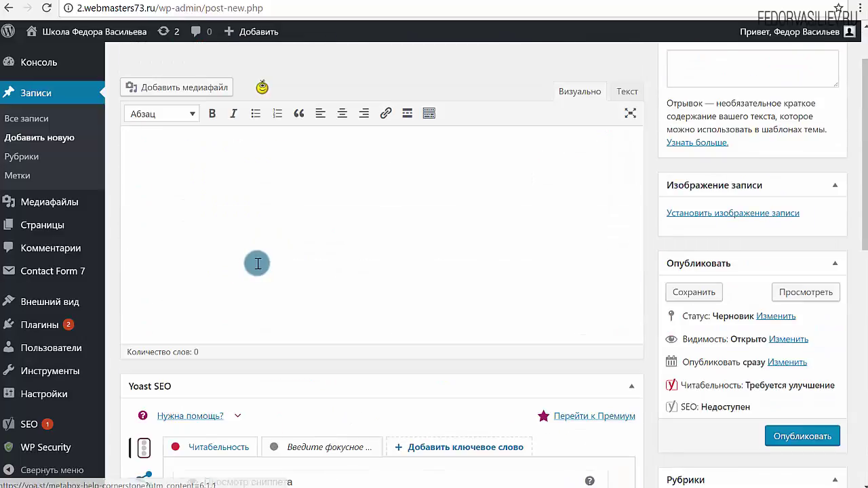
{"action": "mouse_move", "coordinate": [252, 163]}
{"action": "left_click", "coordinate": [332, 159]}
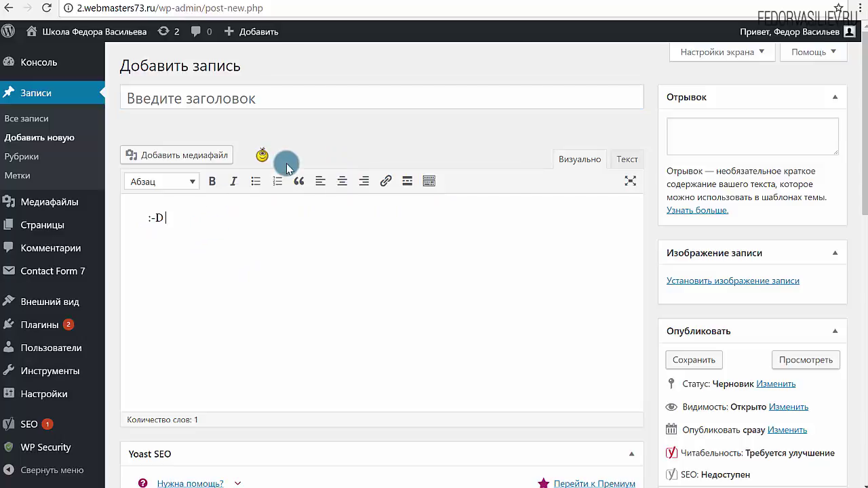
{"action": "mouse_move", "coordinate": [264, 155]}
{"action": "left_click", "coordinate": [295, 181]}
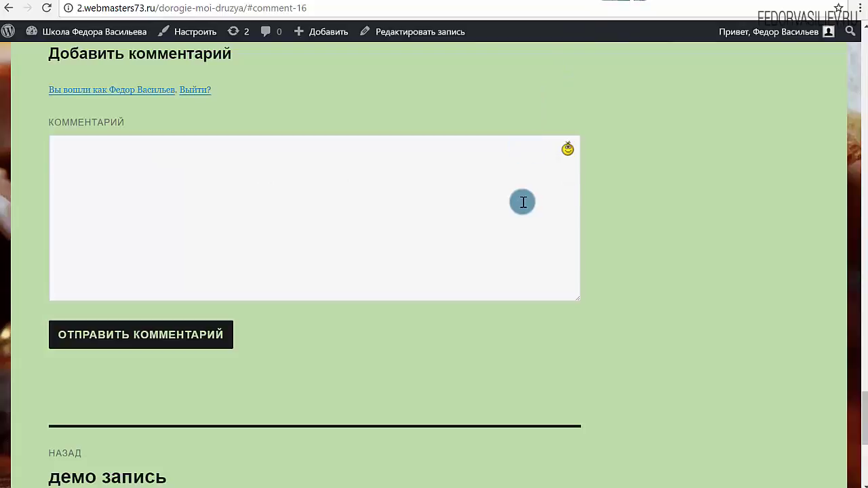
{"action": "scroll", "coordinate": [523, 202], "scroll_direction": "up", "scroll_amount": 4}
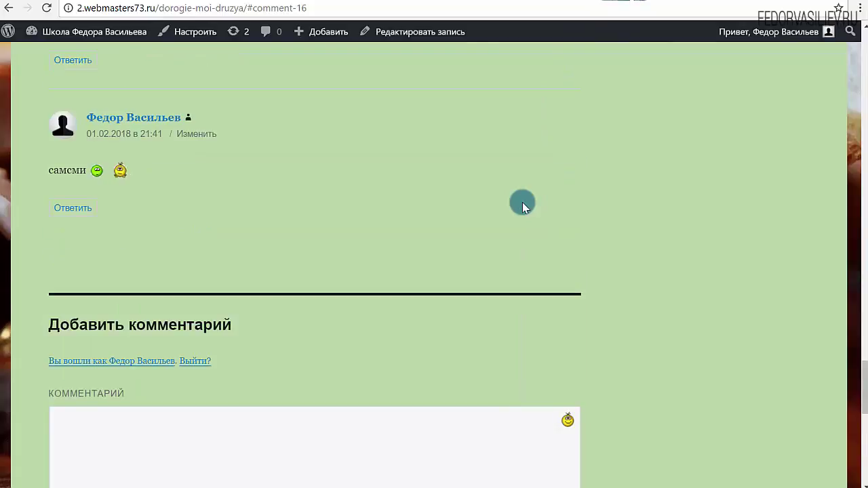
Scroll through the post's comments to check the two smiley images render.
{"action": "scroll", "coordinate": [523, 202], "scroll_direction": "down", "scroll_amount": 3}
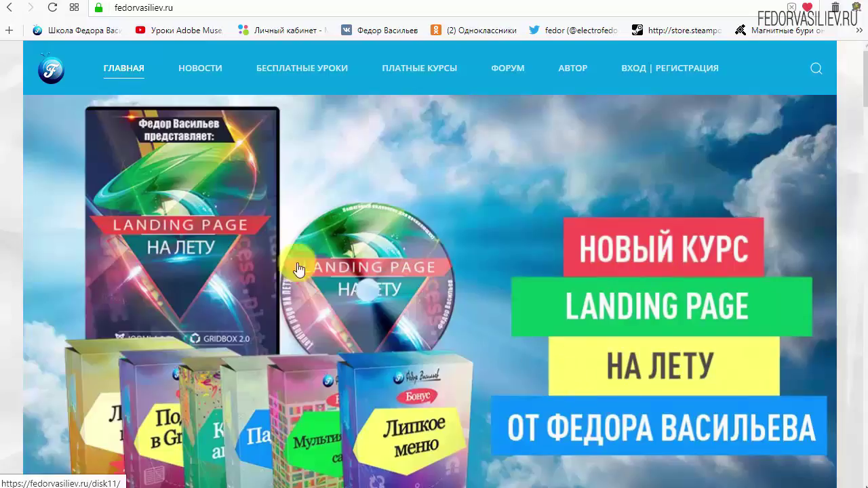
Go to the ВХОД | РЕГИСТРАЦИЯ page from the fedorvasiliev.ru top menu to see the login form.
{"action": "mouse_move", "coordinate": [169, 59]}
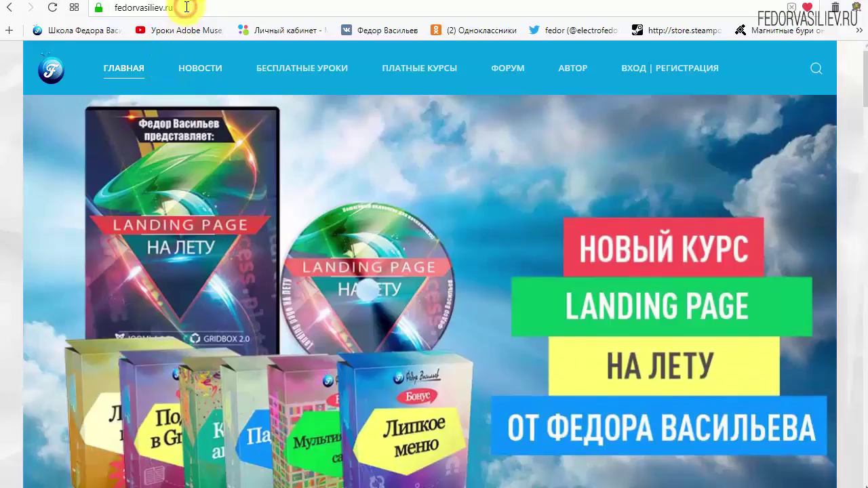
{"action": "left_click", "coordinate": [187, 8]}
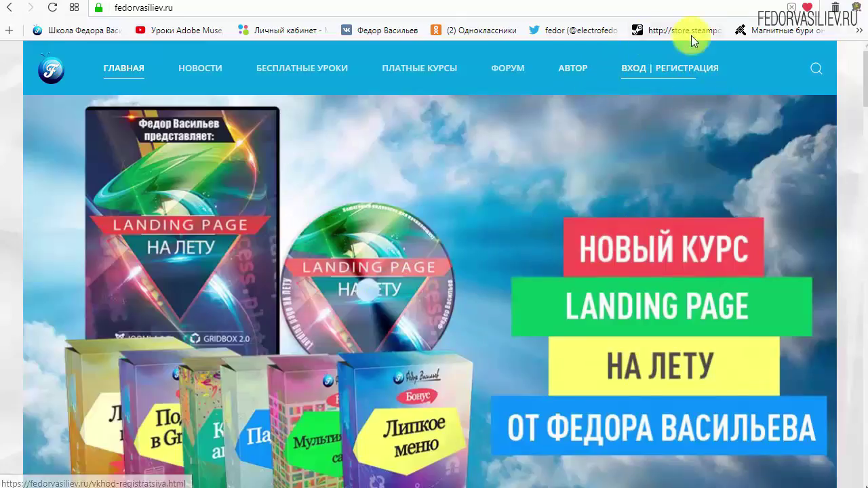
{"action": "left_click", "coordinate": [641, 70]}
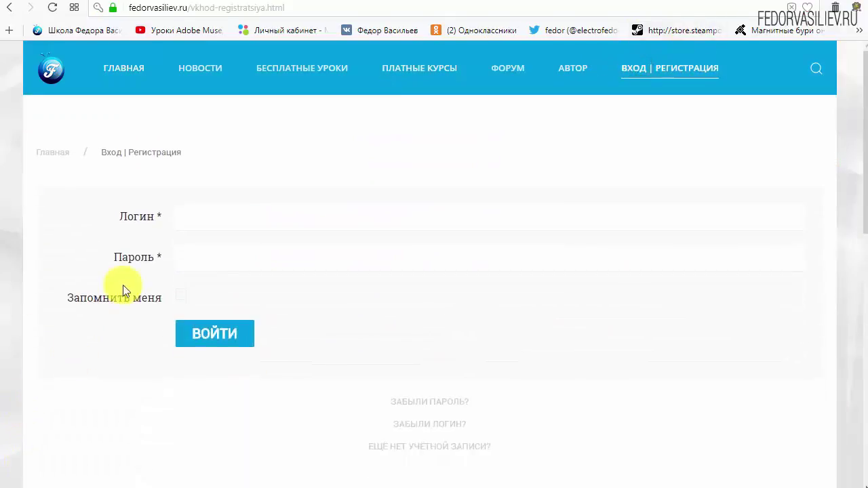
{"action": "scroll", "coordinate": [649, 327], "scroll_direction": "down", "scroll_amount": 1}
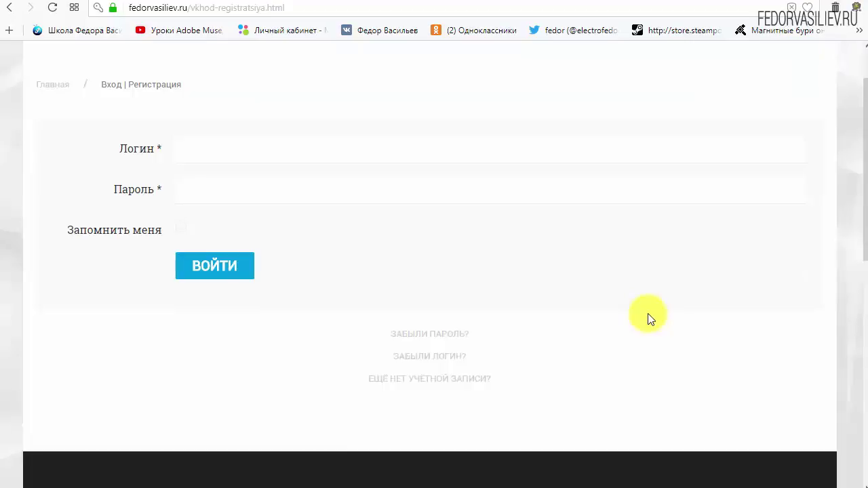
Switch to the 'ЕЩЁ НЕТ УЧЁТНОЙ ЗАПИСИ?' registration form and fill in the name and login fields.
{"action": "left_click", "coordinate": [405, 378]}
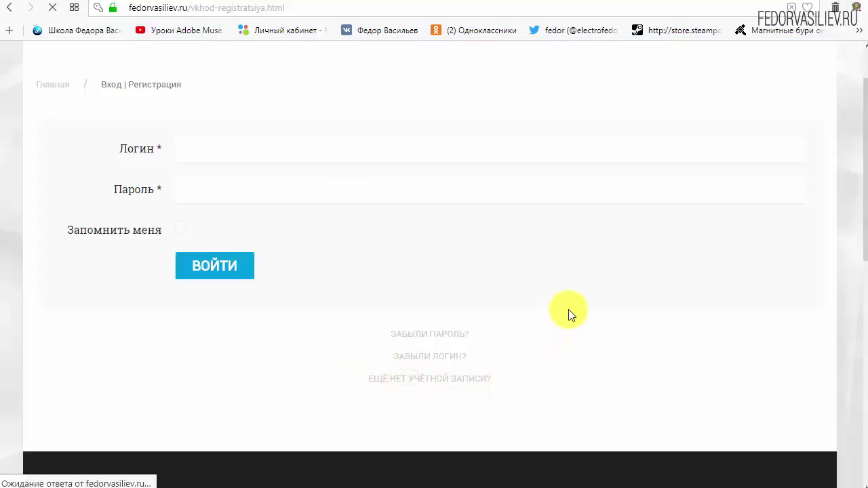
{"action": "scroll", "coordinate": [434, 185], "scroll_direction": "down", "scroll_amount": 1}
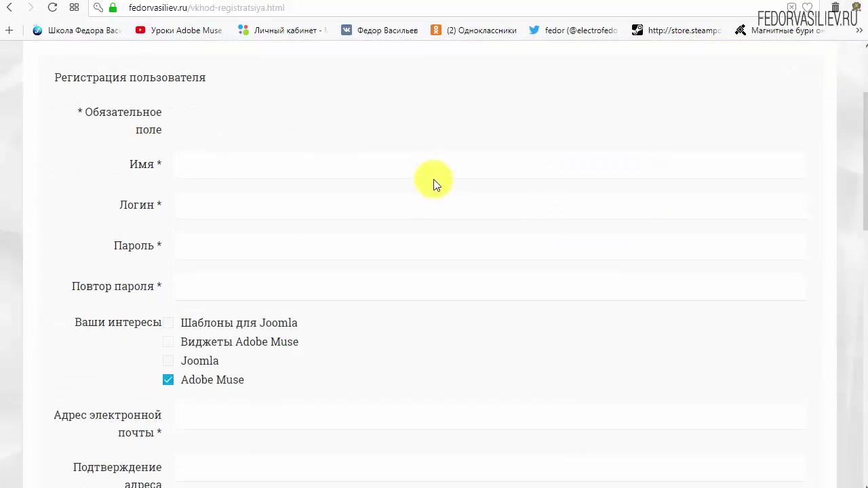
{"action": "left_click", "coordinate": [233, 167]}
{"action": "type", "text": "wp"}
{"action": "left_click", "coordinate": [250, 211]}
{"action": "type", "text": "w"}
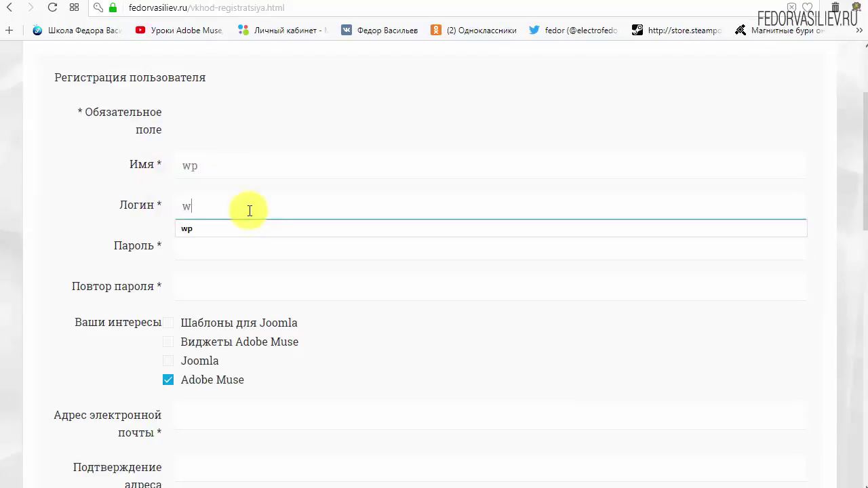
{"action": "left_click", "coordinate": [324, 110]}
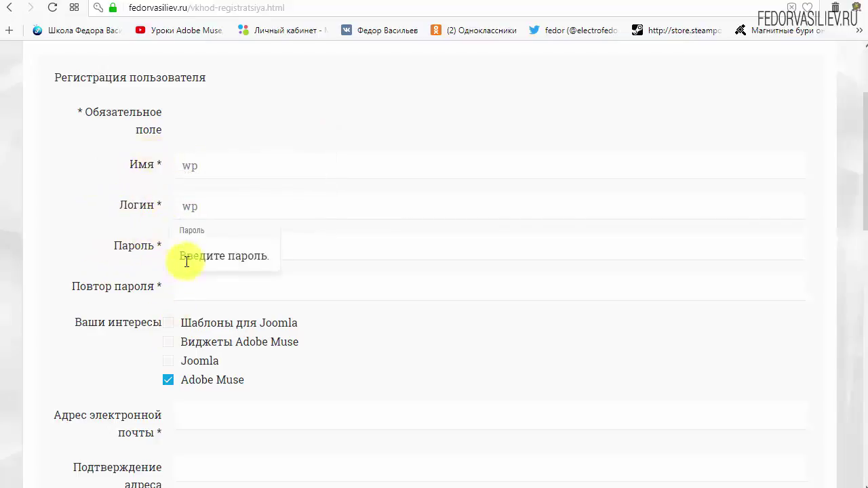
Enter the account password in Пароль and repeat it in Повтор пароля.
{"action": "left_click", "coordinate": [210, 246]}
{"action": "type", "text": "123456"}
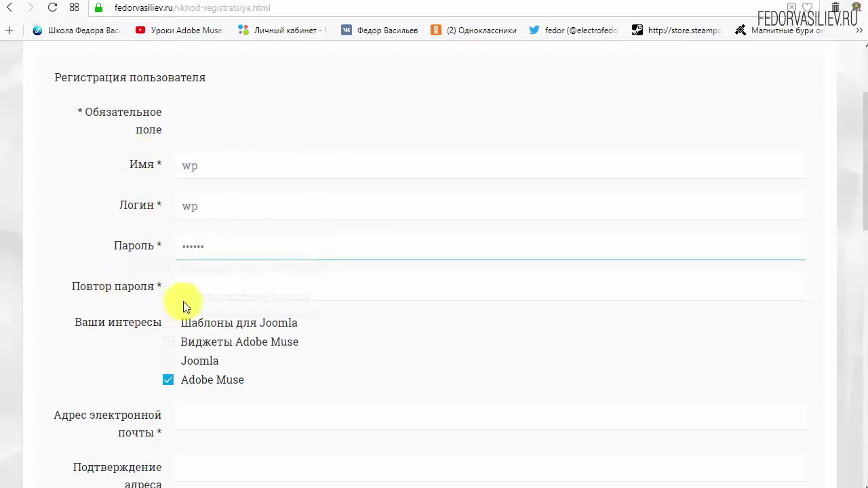
{"action": "left_click", "coordinate": [220, 290]}
{"action": "type", "text": "123456"}
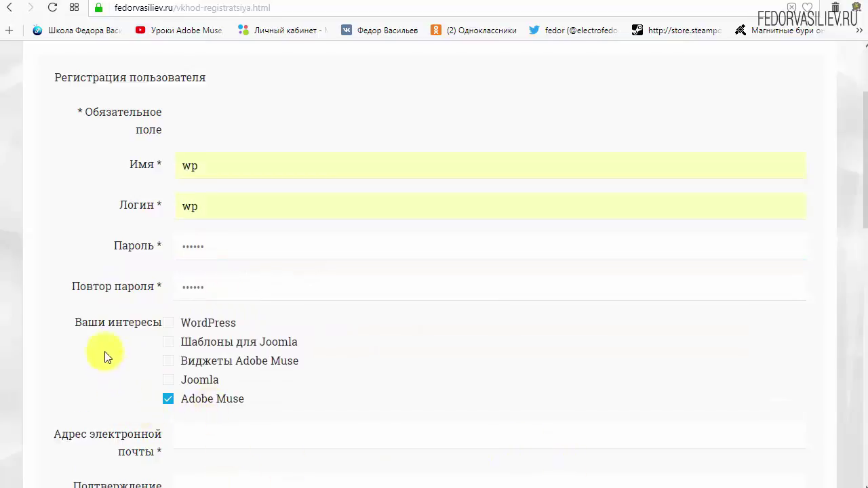